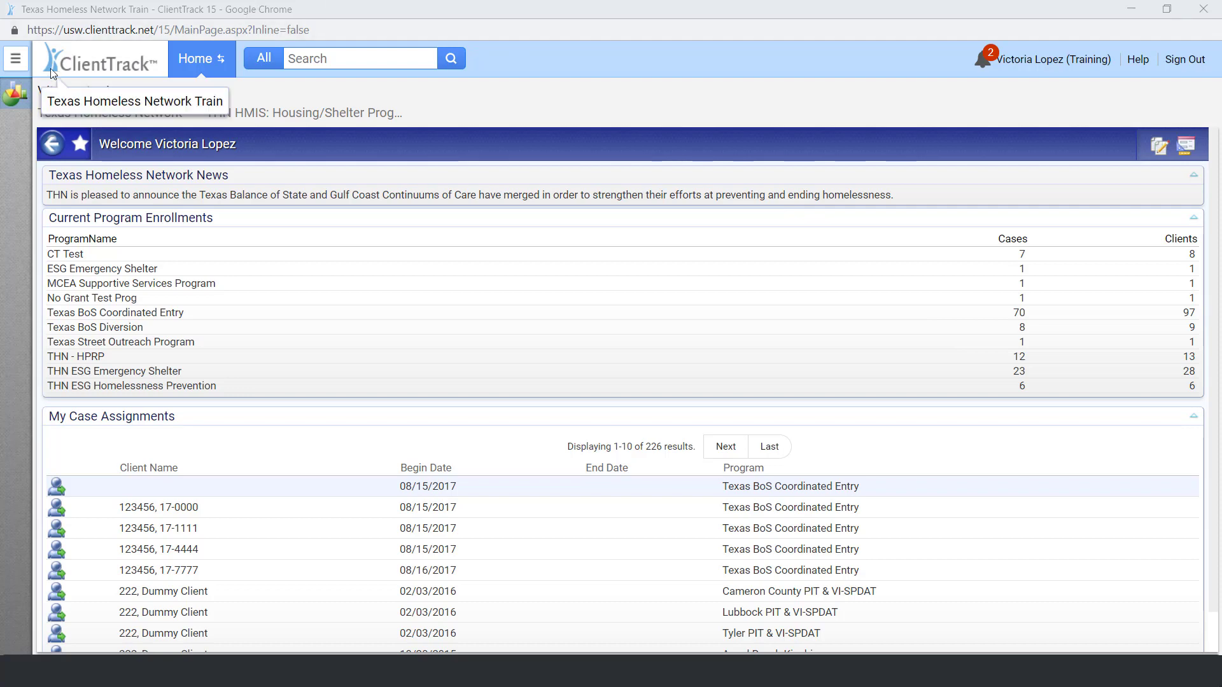
Browse the HUD / HMIS Reports exports to locate the CSV - CAPER 2018 export
click(15, 58)
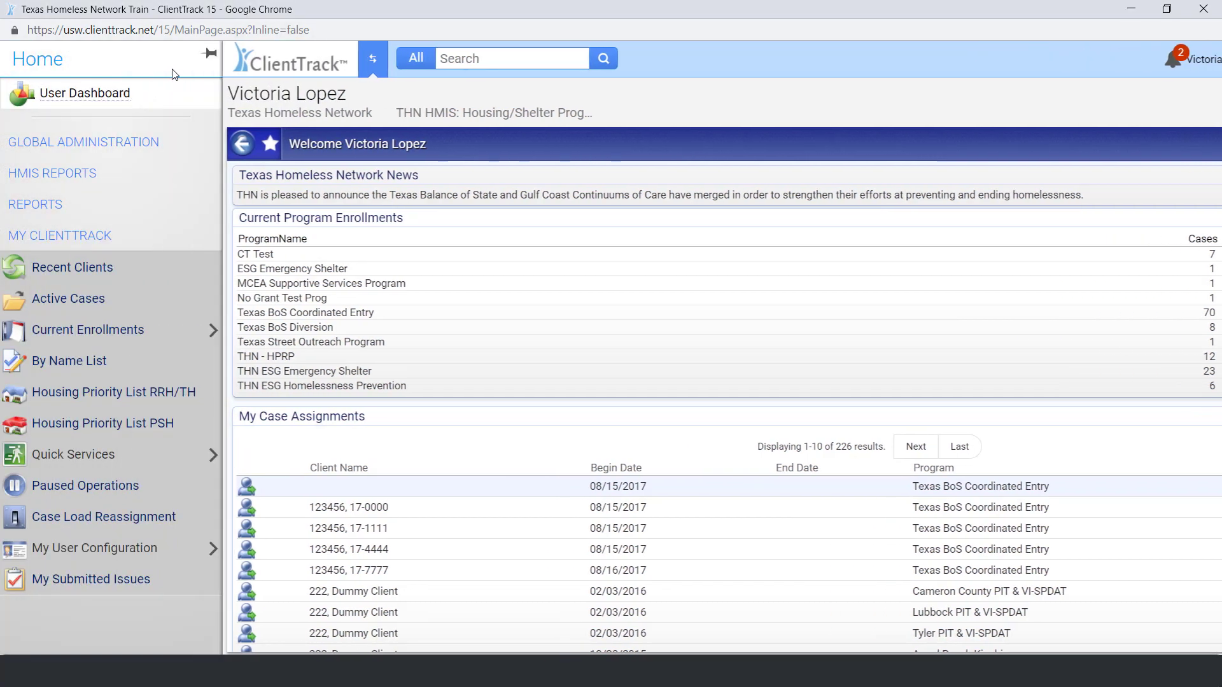
click(208, 54)
click(188, 184)
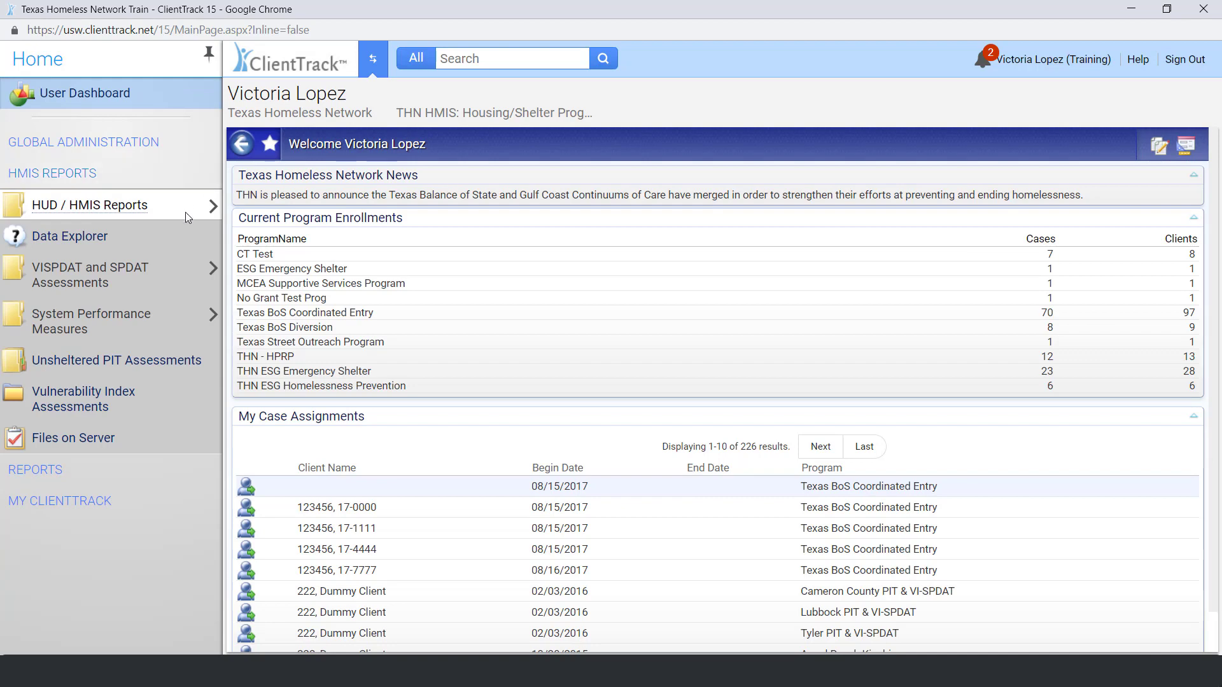
click(185, 212)
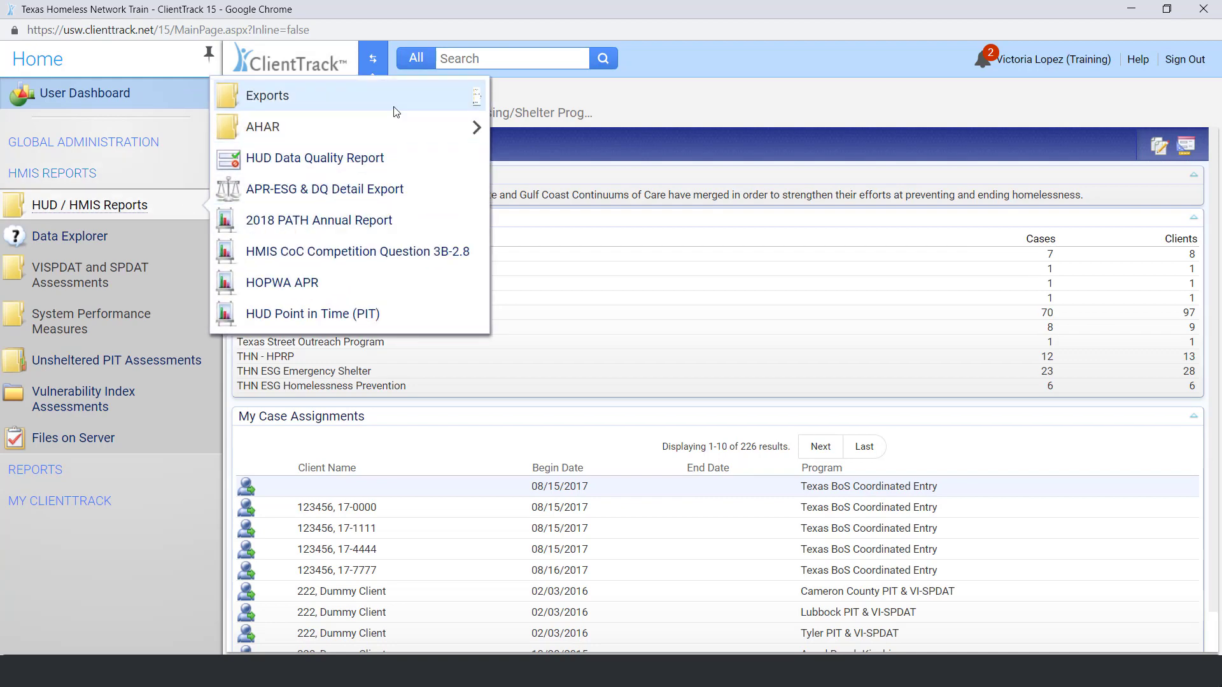
mouse_move(396, 108)
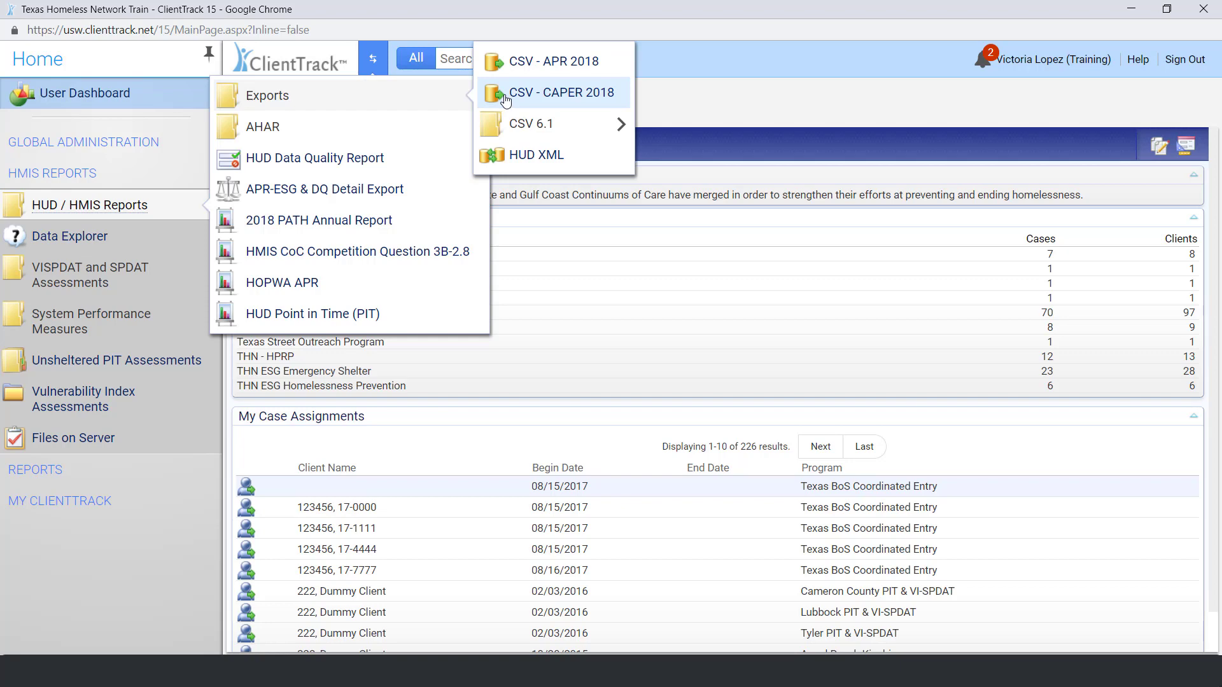
Search for CAPER and open the CSV - CAPER 2018 export
click(565, 58)
text(CAPER)
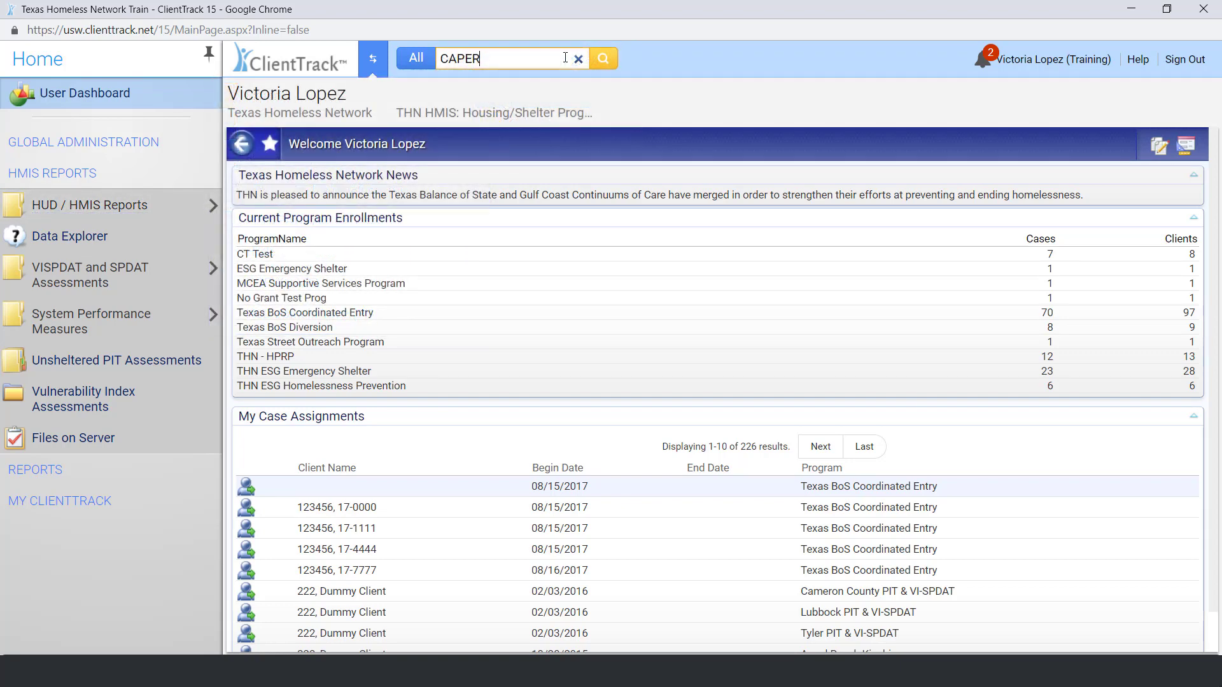
key(Return)
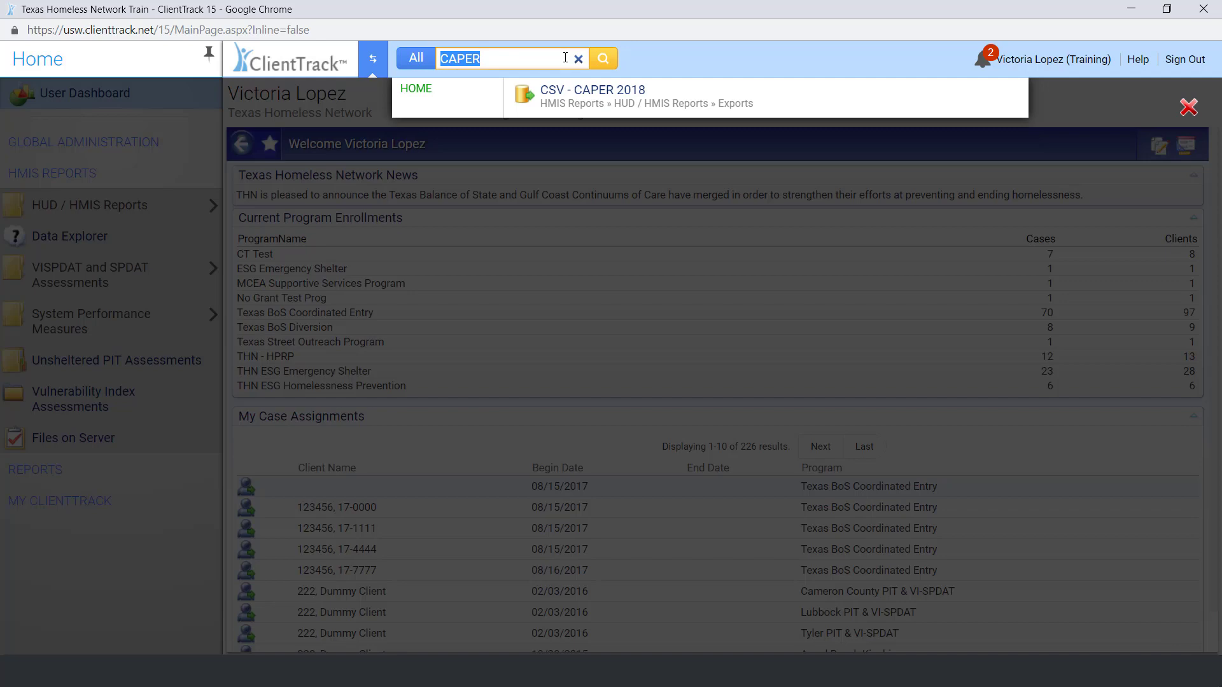
click(591, 93)
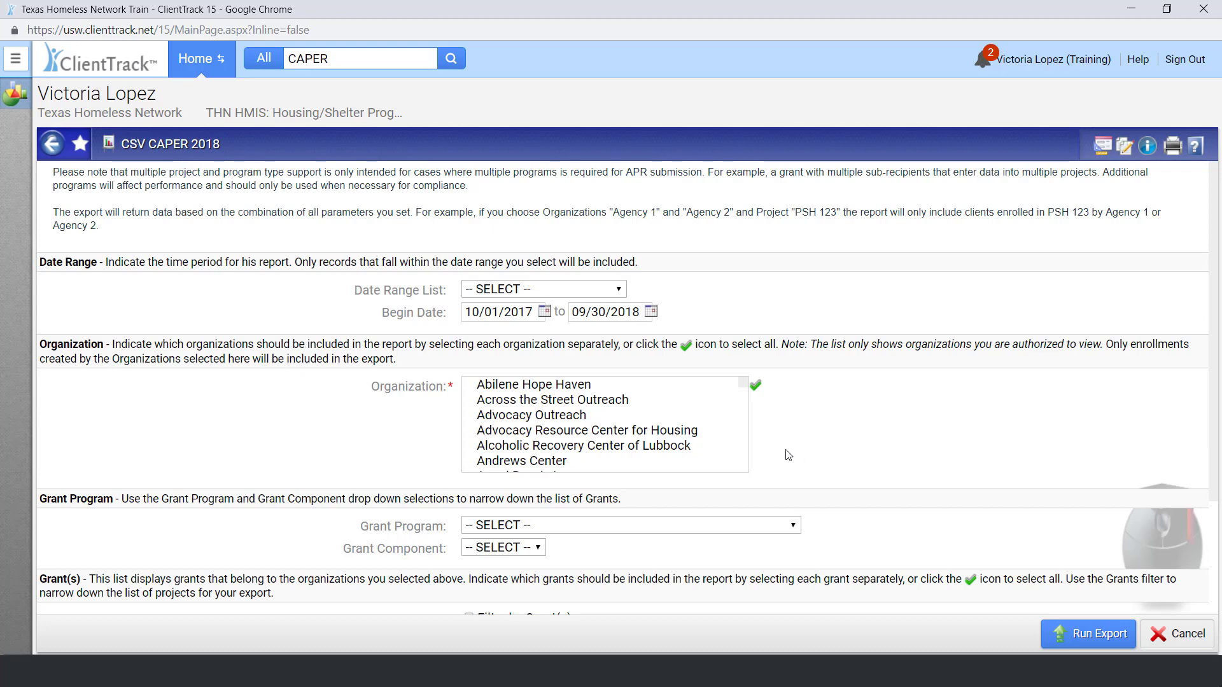
With Texas Homeless Network as the organization, set the grant program to Emergency Solutions Grant (ESG) and the grant component to Street Outreach
scroll(684, 445, down, 8)
scroll(684, 444, down, 15)
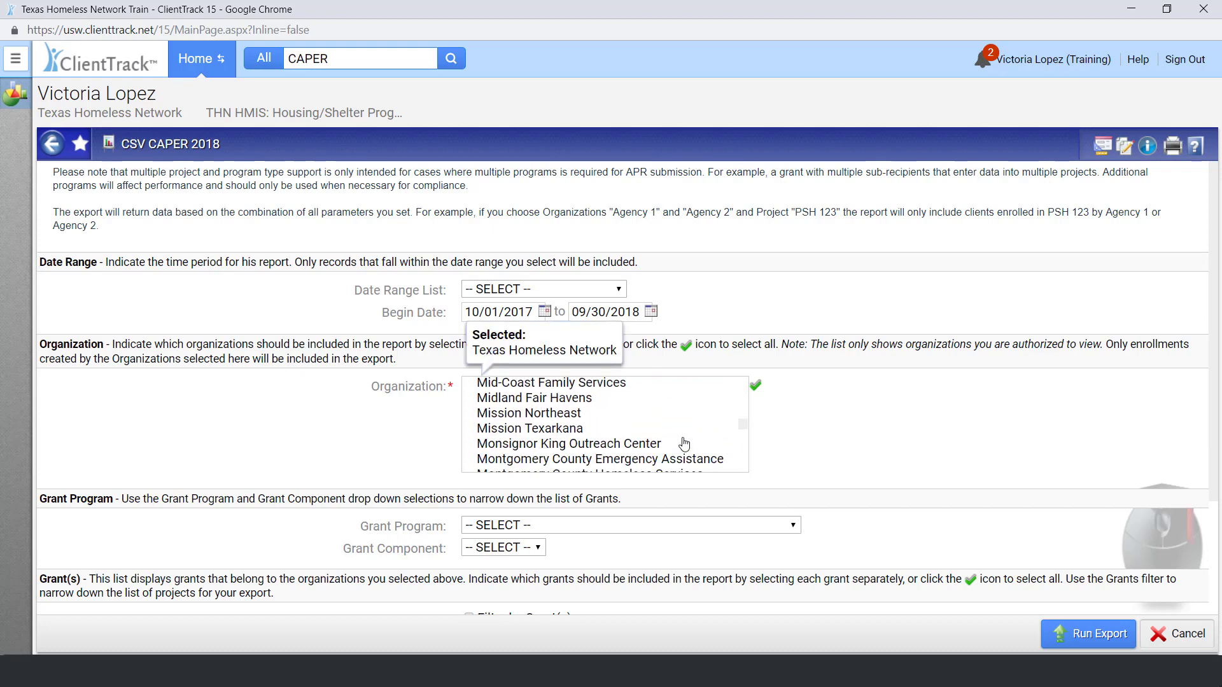
scroll(685, 444, down, 10)
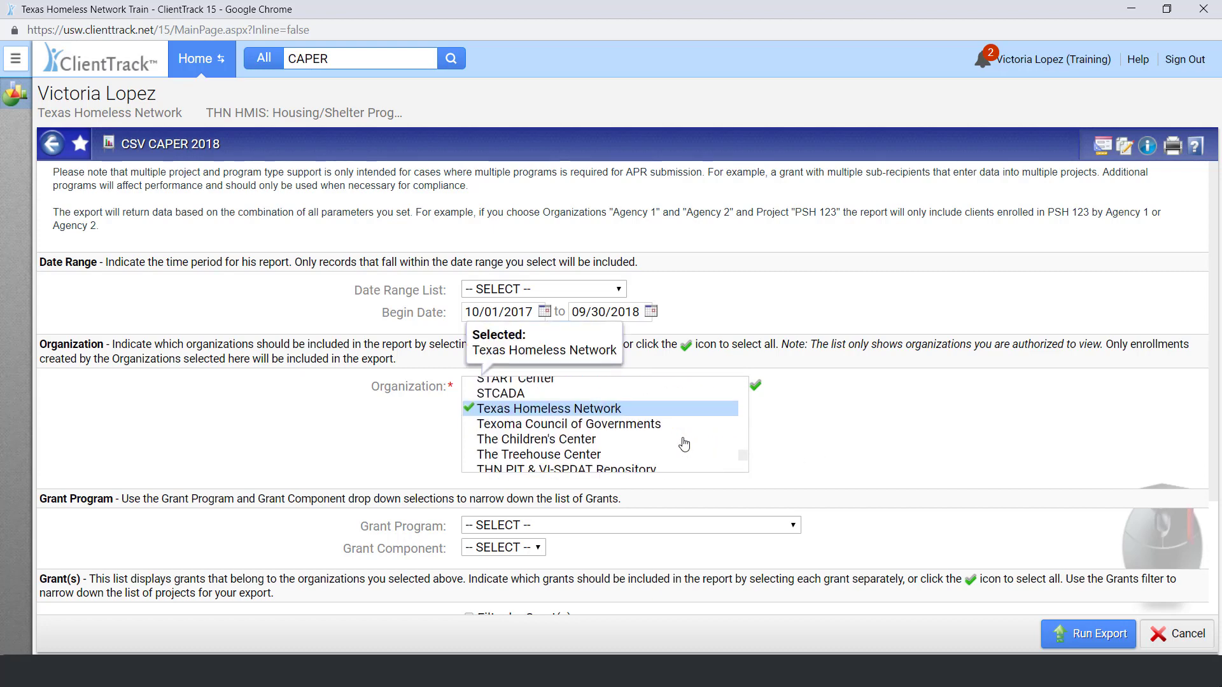
click(764, 526)
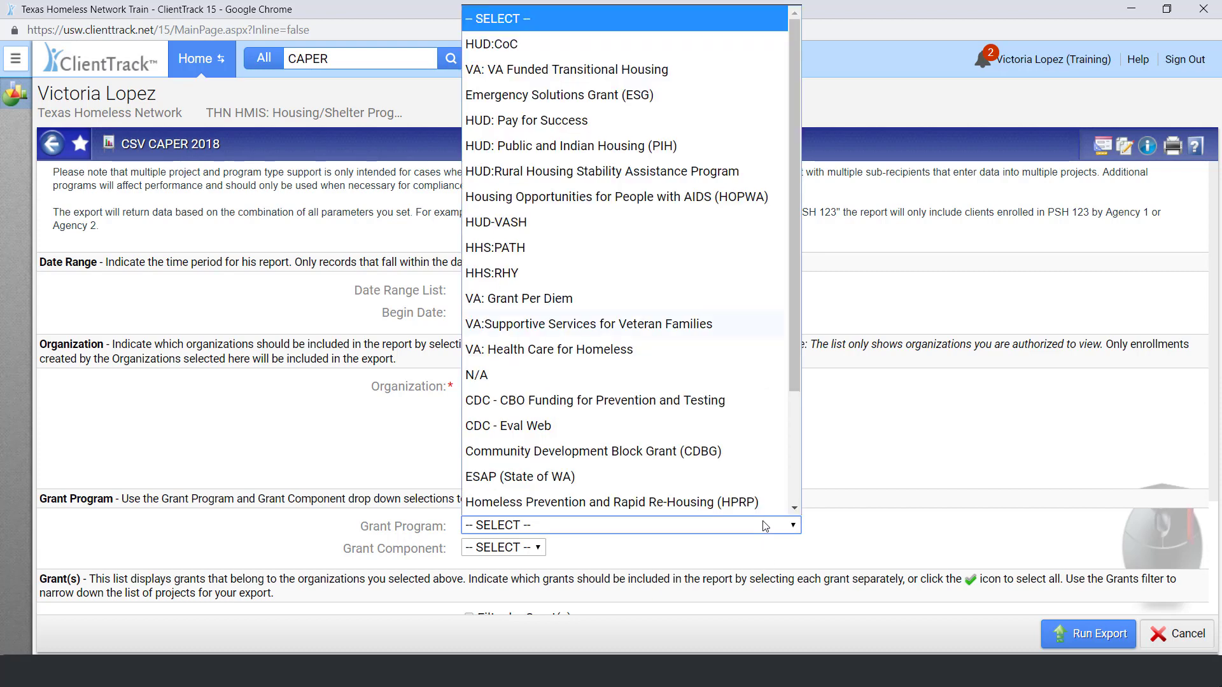
click(700, 100)
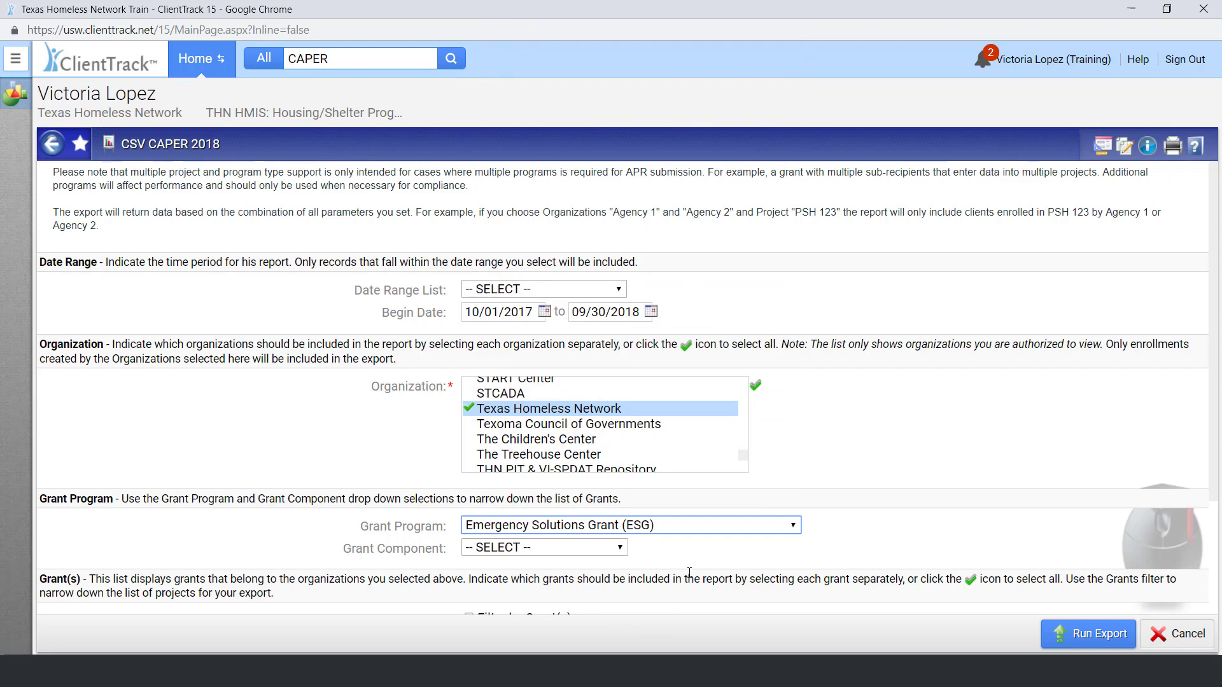
click(598, 547)
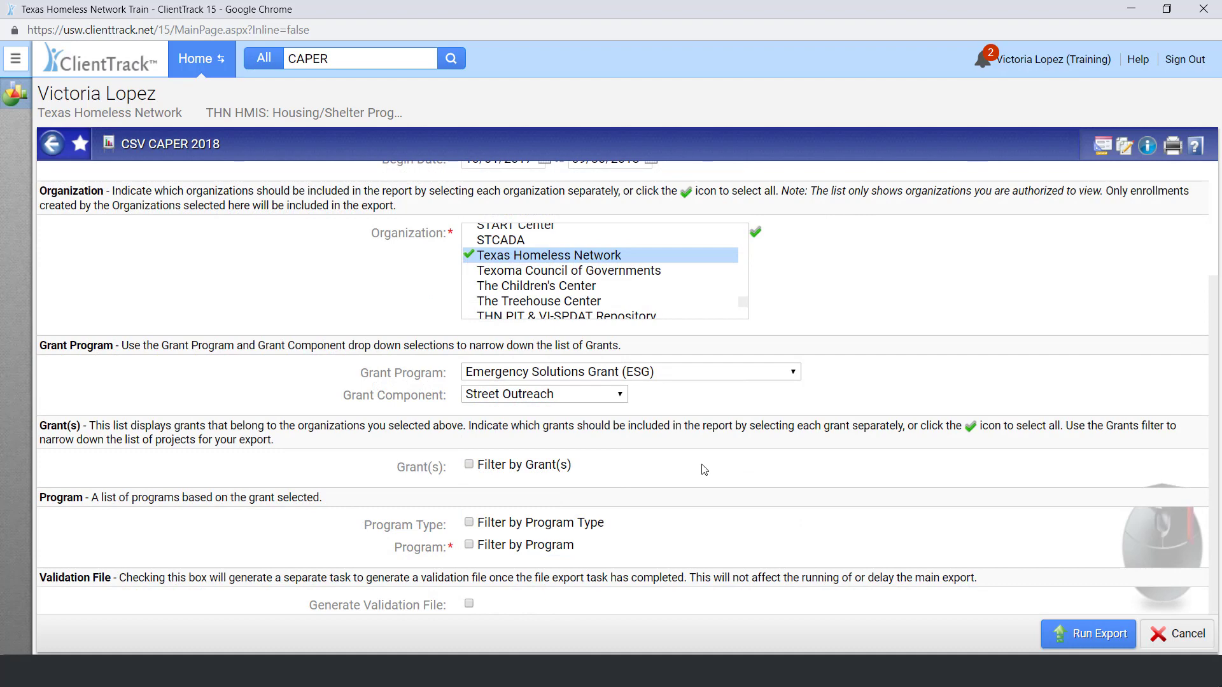
Filter the export by the Street outreach program type and the THN ESG Street Outreach program, leaving grants unfiltered, and enable the validation file
click(555, 469)
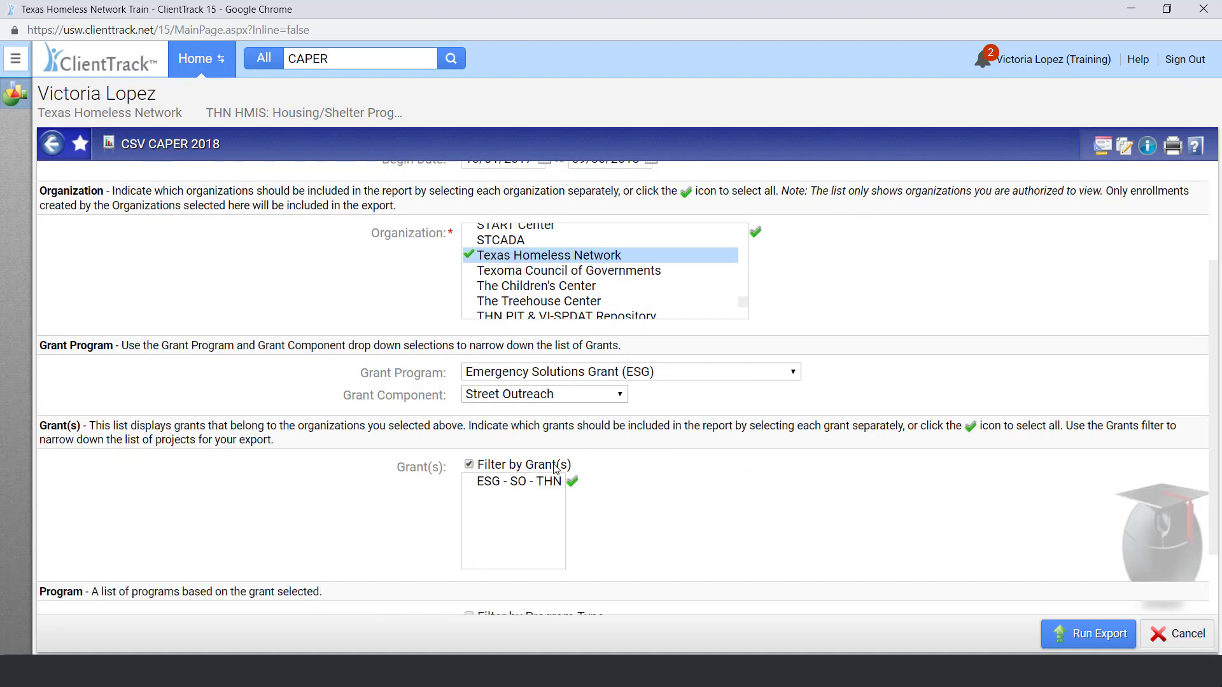
click(556, 469)
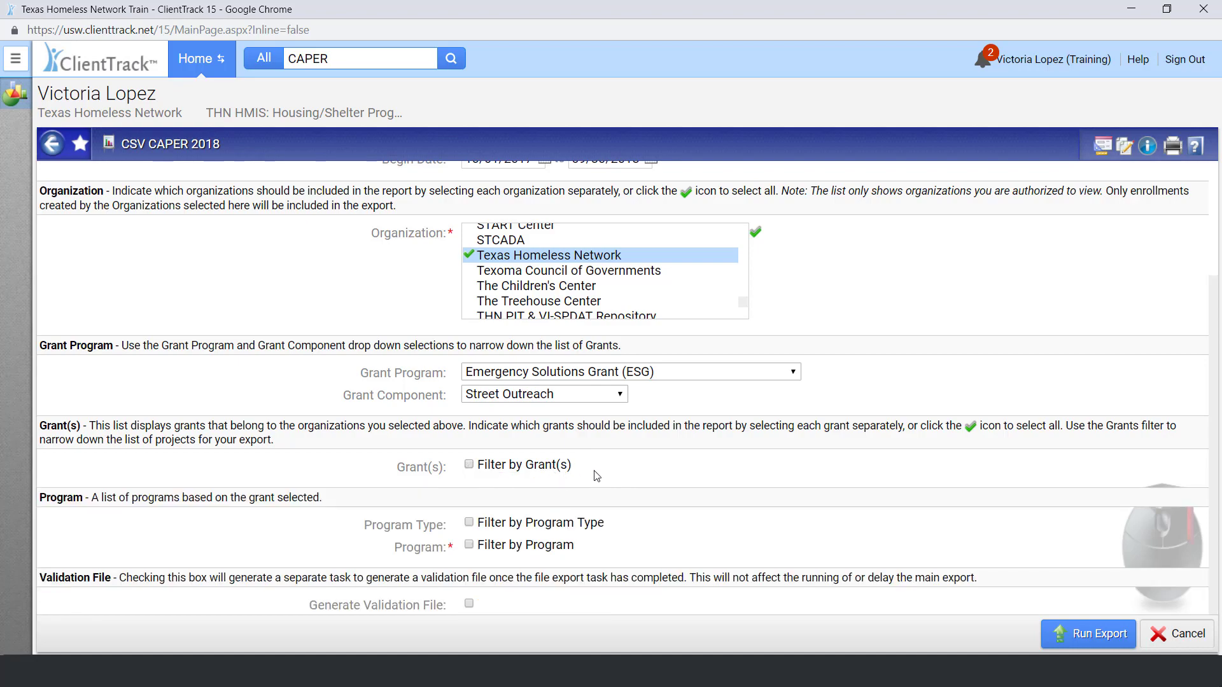
click(595, 523)
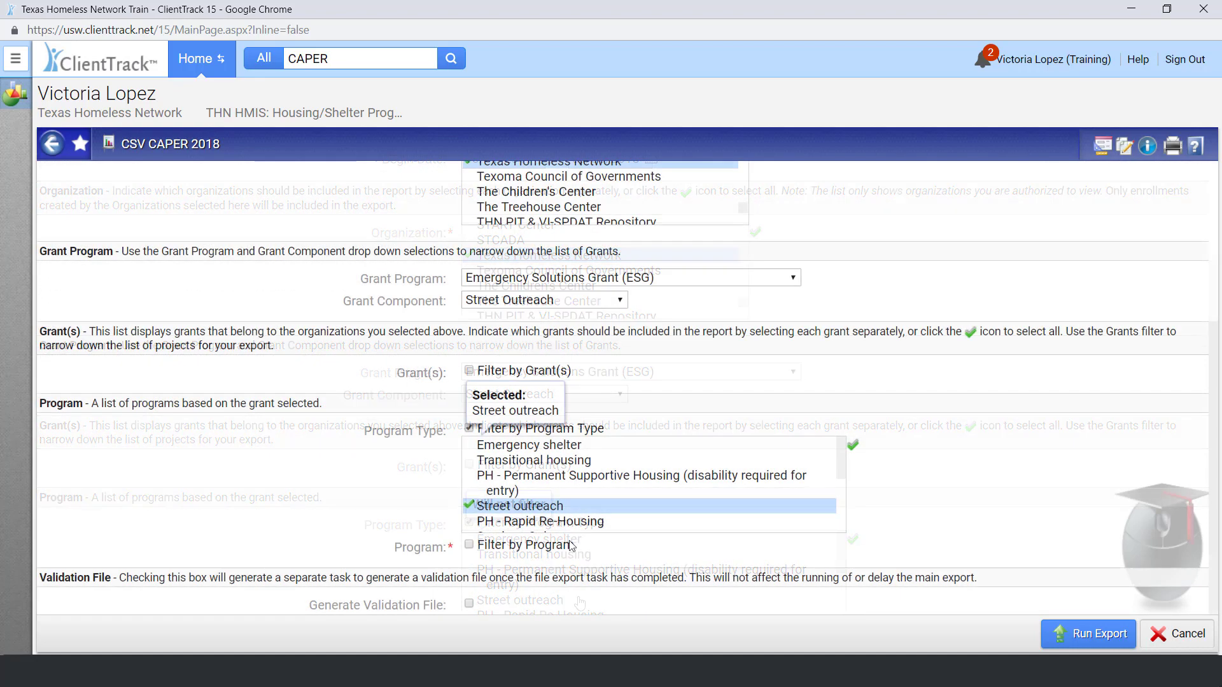
click(560, 546)
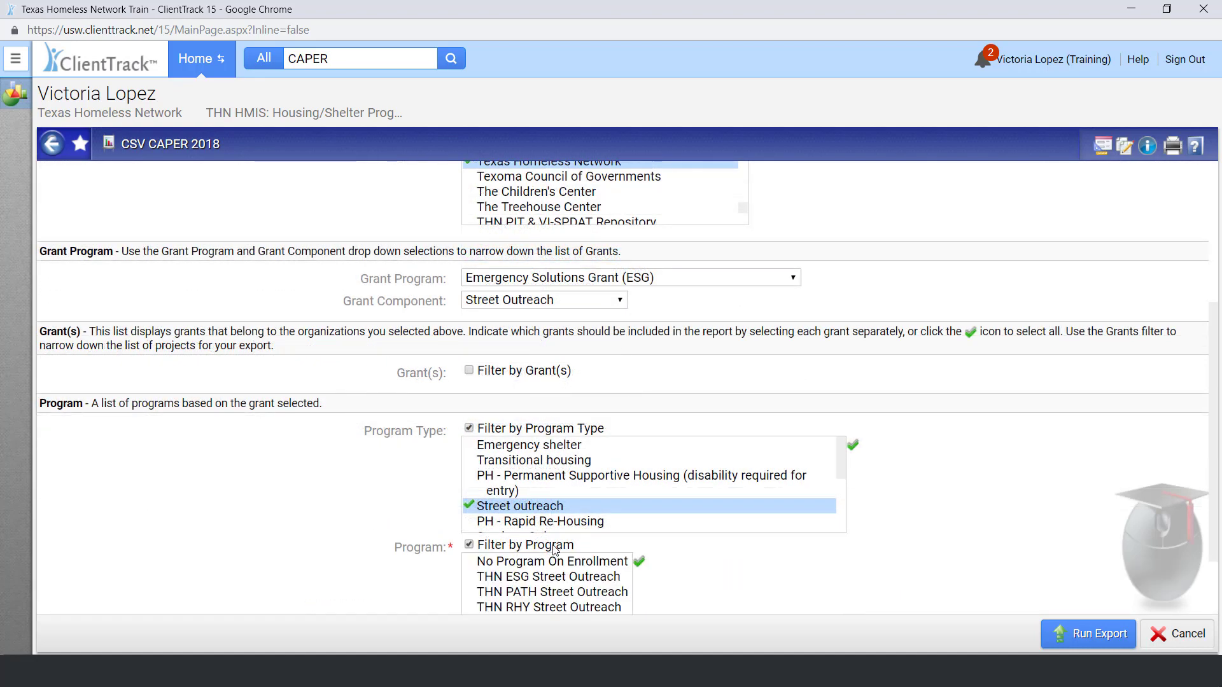
click(549, 578)
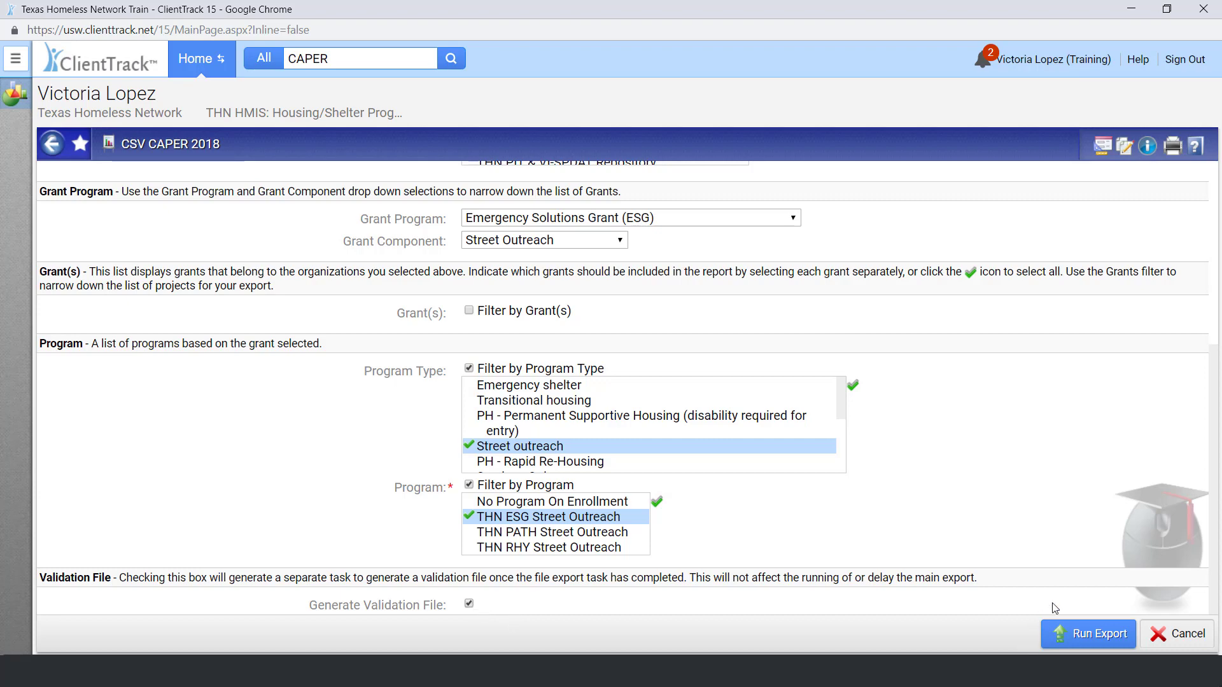
Run the export without encryption, accepting full responsibility for the security of the exported files
click(1063, 633)
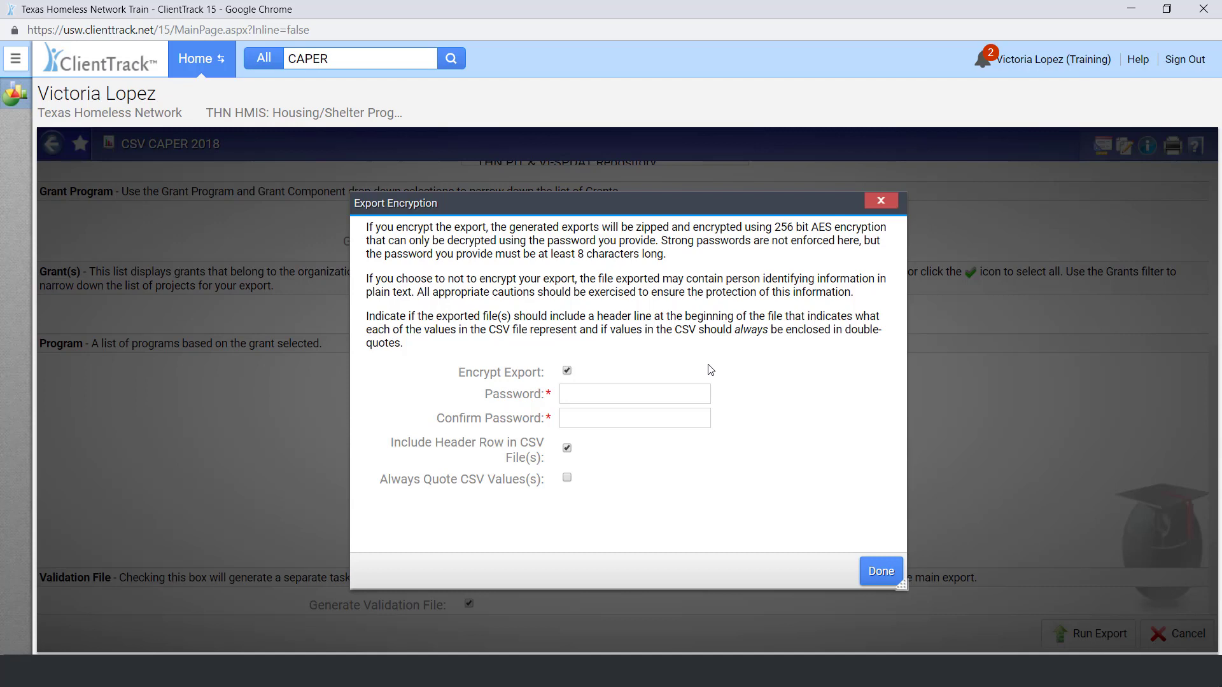
click(567, 371)
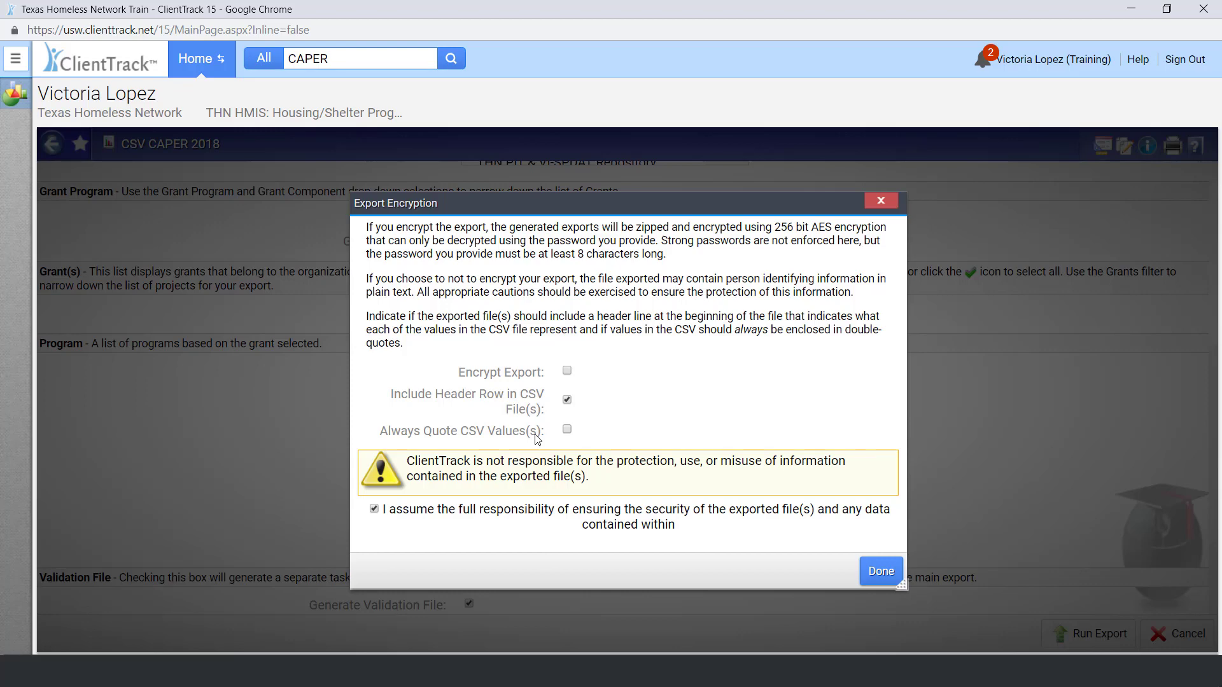
click(874, 572)
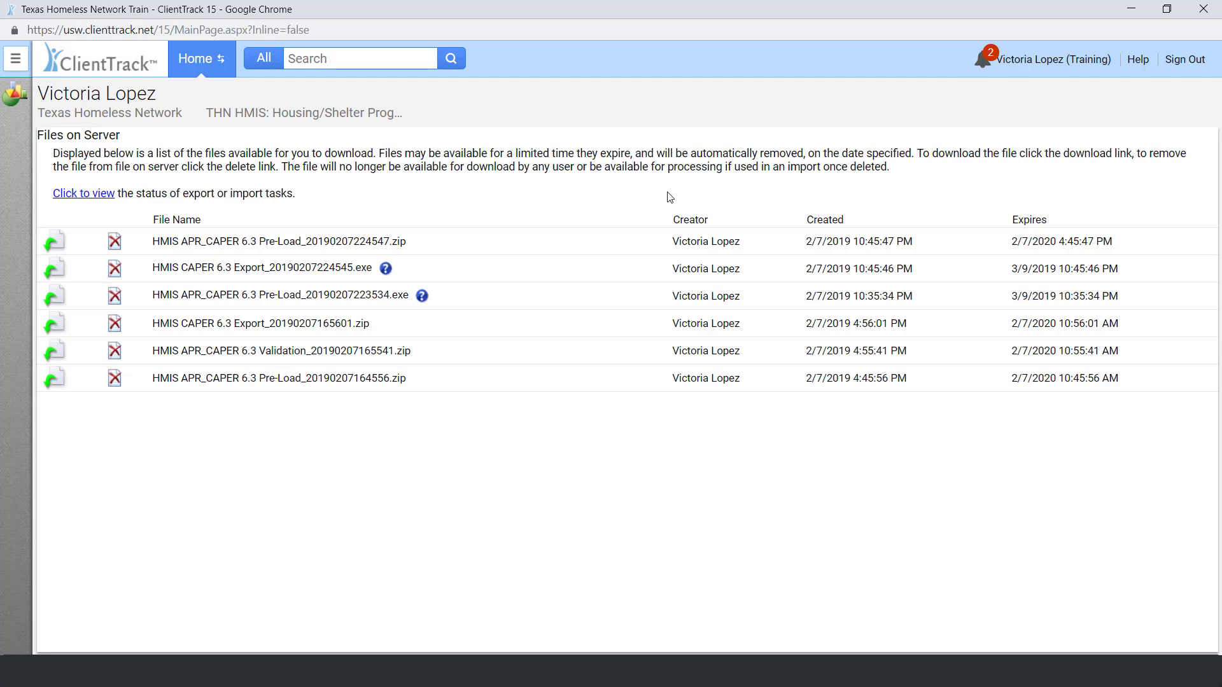
Download HMIS CAPER 6.3 Export_20190207224545.exe from Files on Server and run it despite the Windows SmartScreen block
click(15, 58)
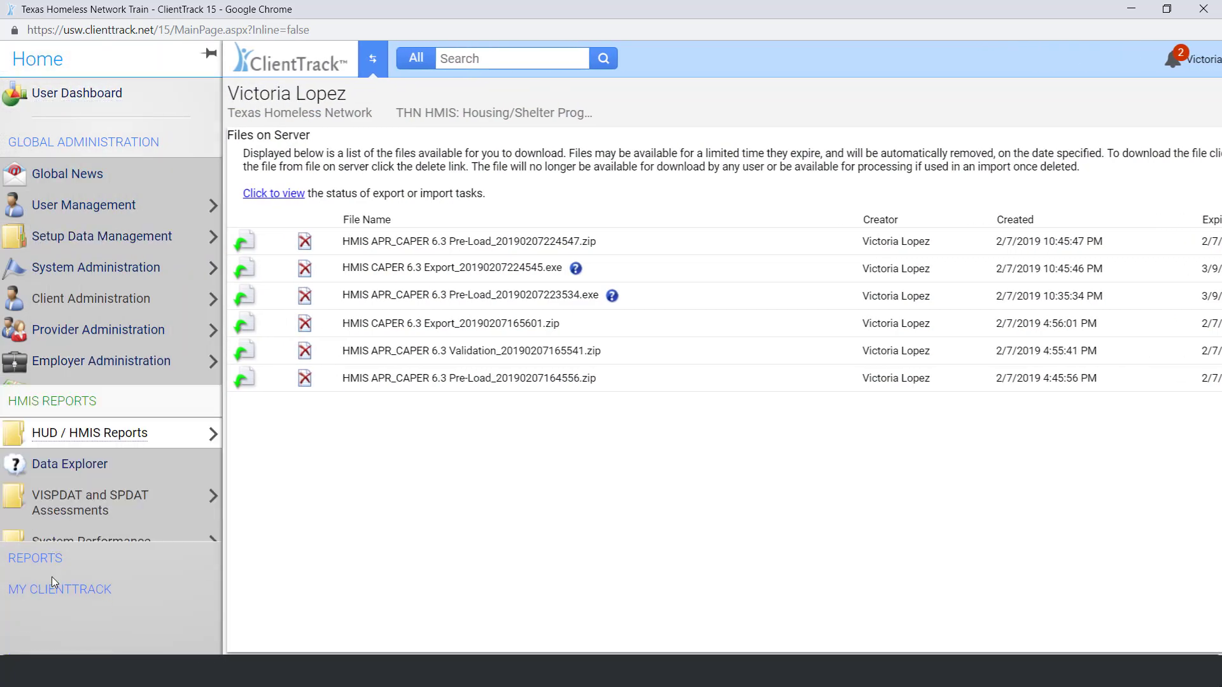
click(90, 434)
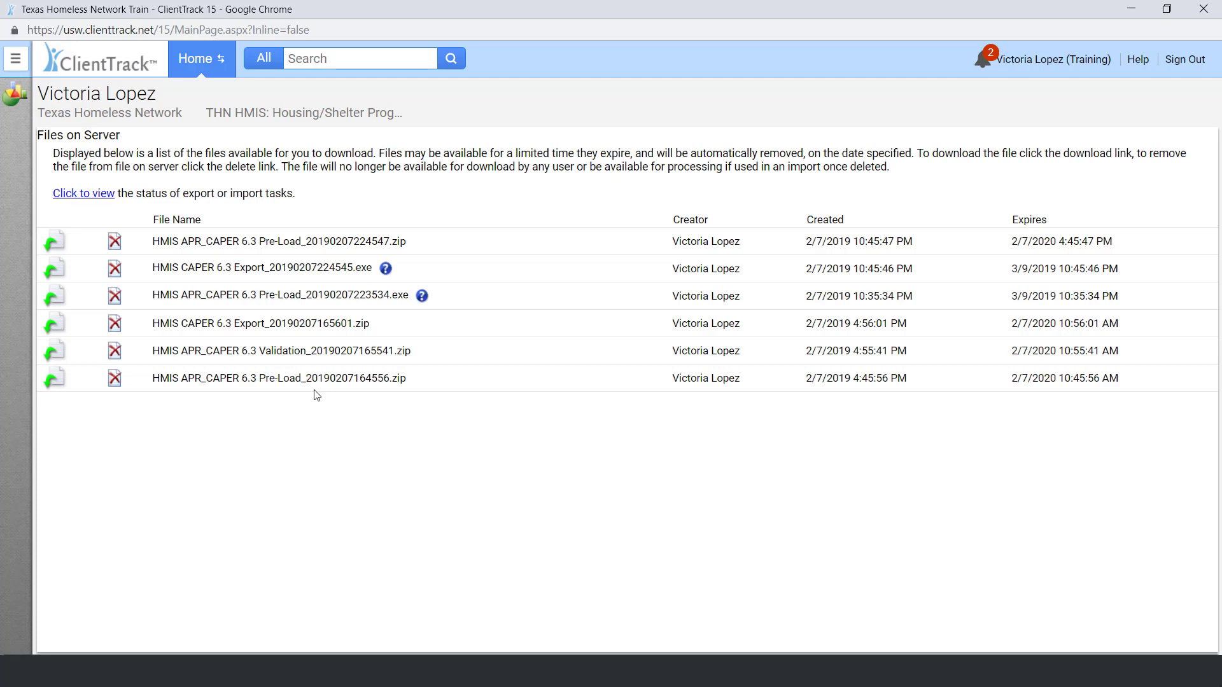
click(64, 297)
click(55, 631)
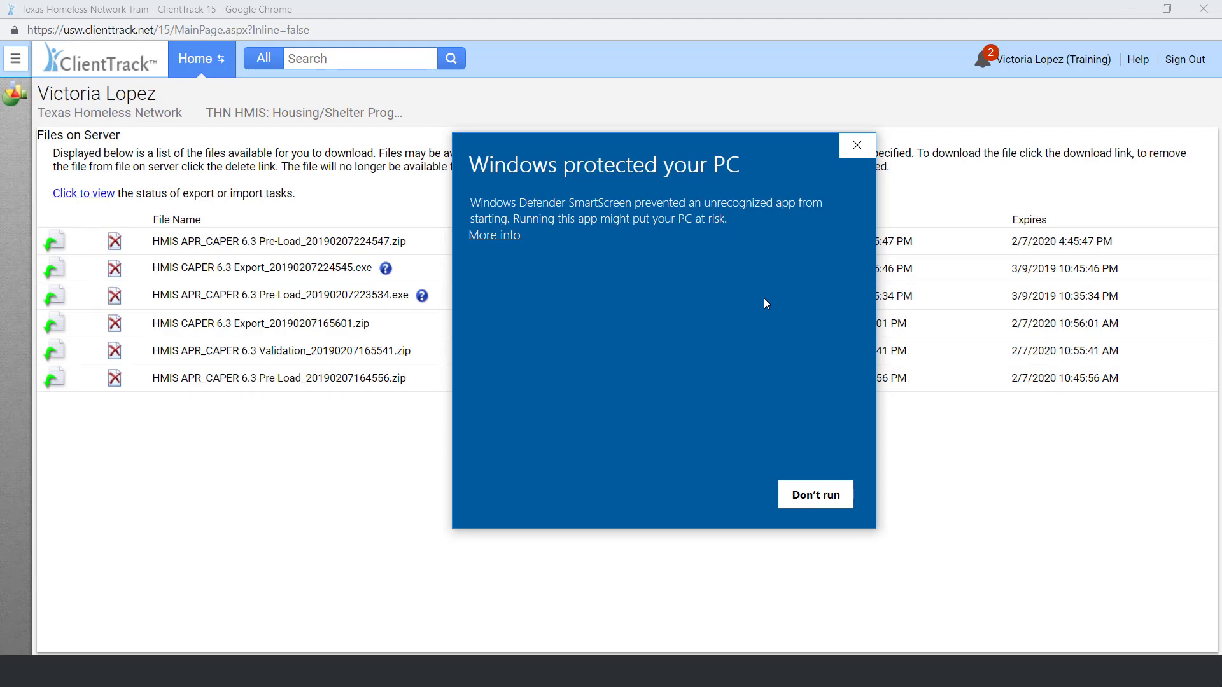
click(509, 237)
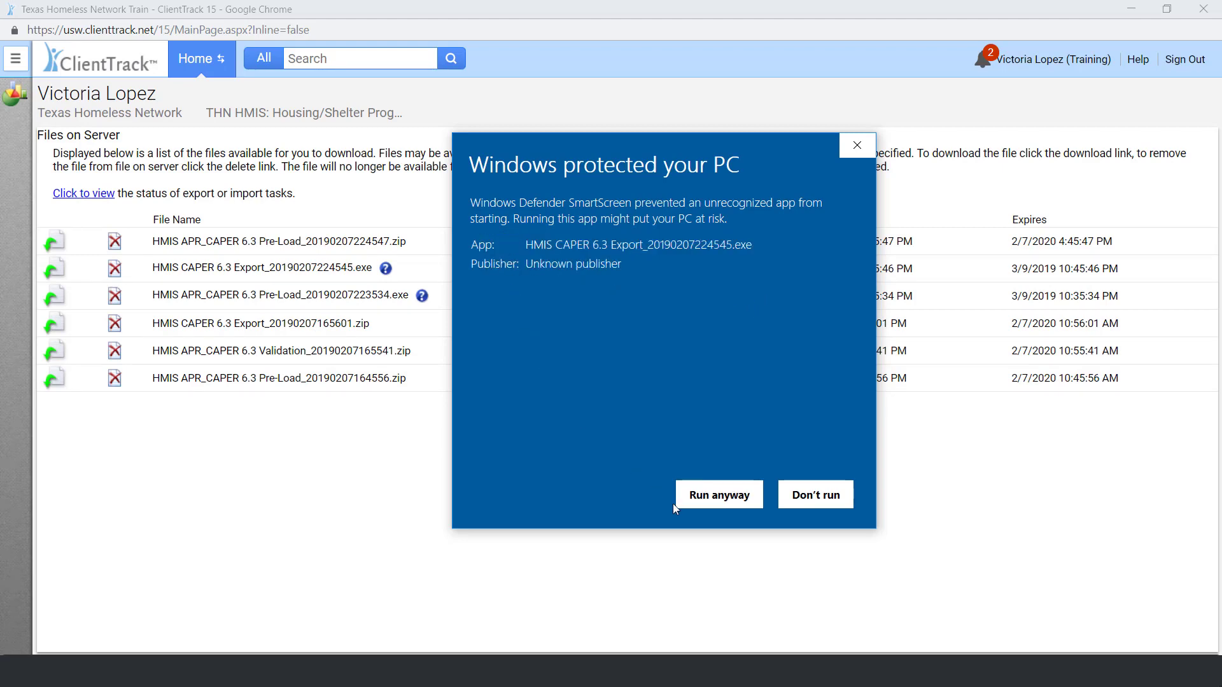
click(708, 504)
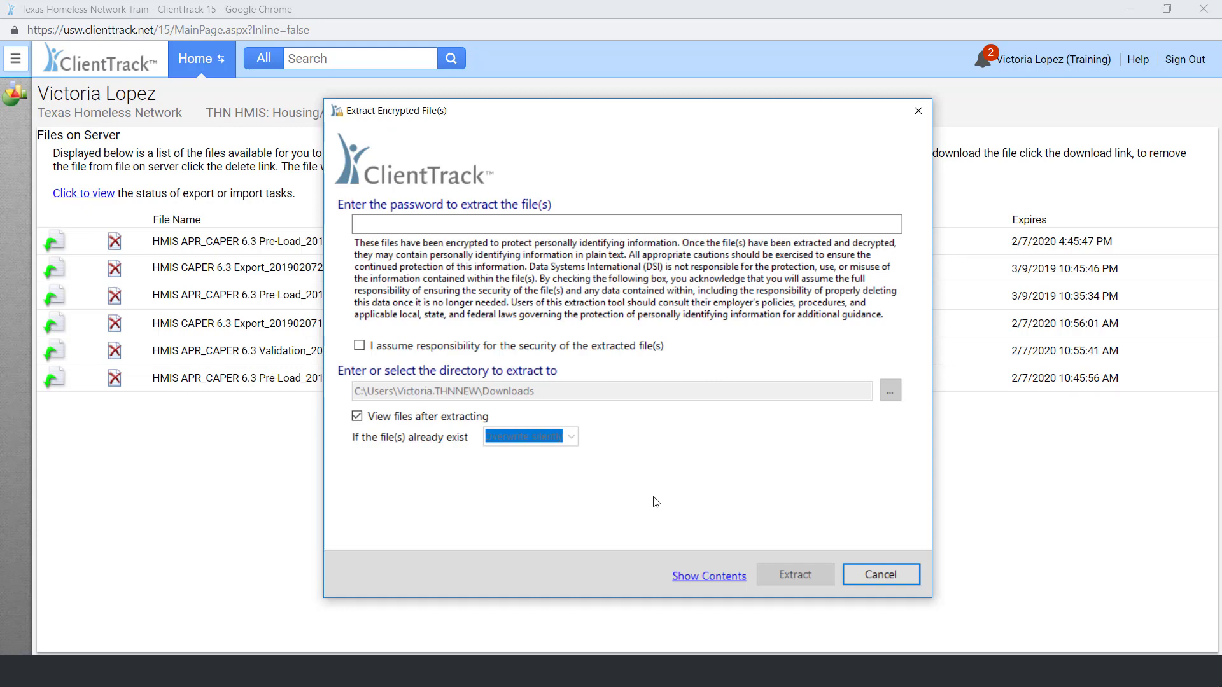
Enter the extraction password, assume responsibility for the files' security, and extract them to the Caper 2018 documents folder
click(527, 223)
text(***********)
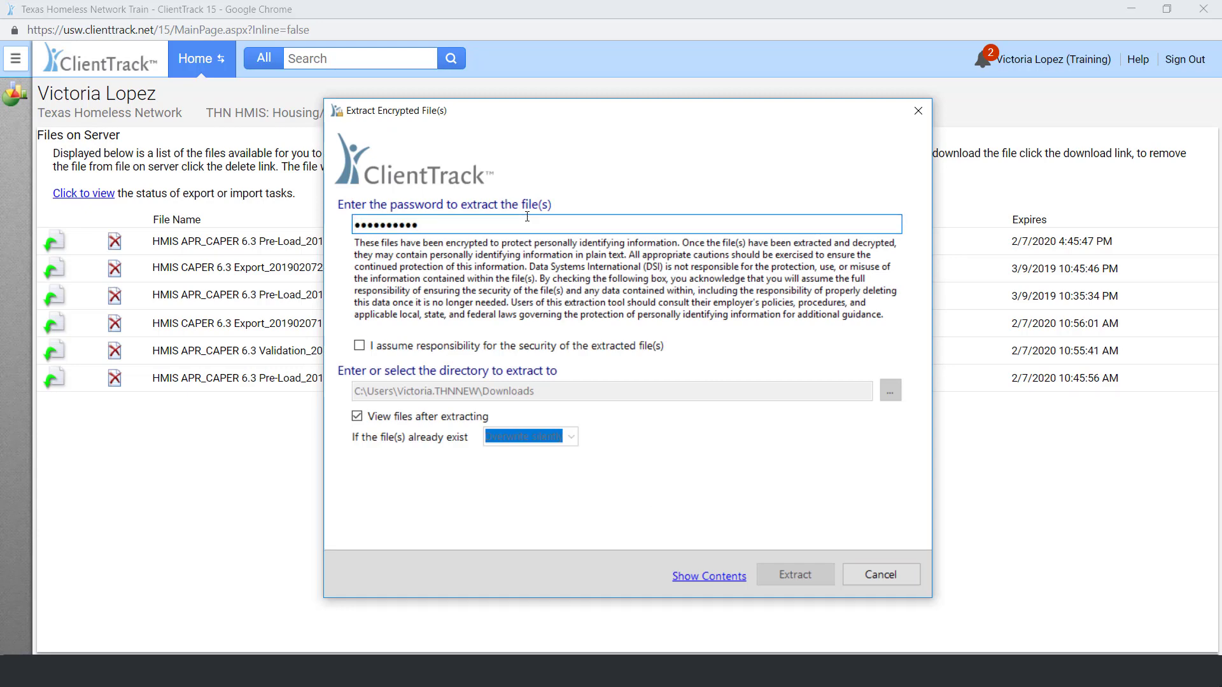
click(491, 349)
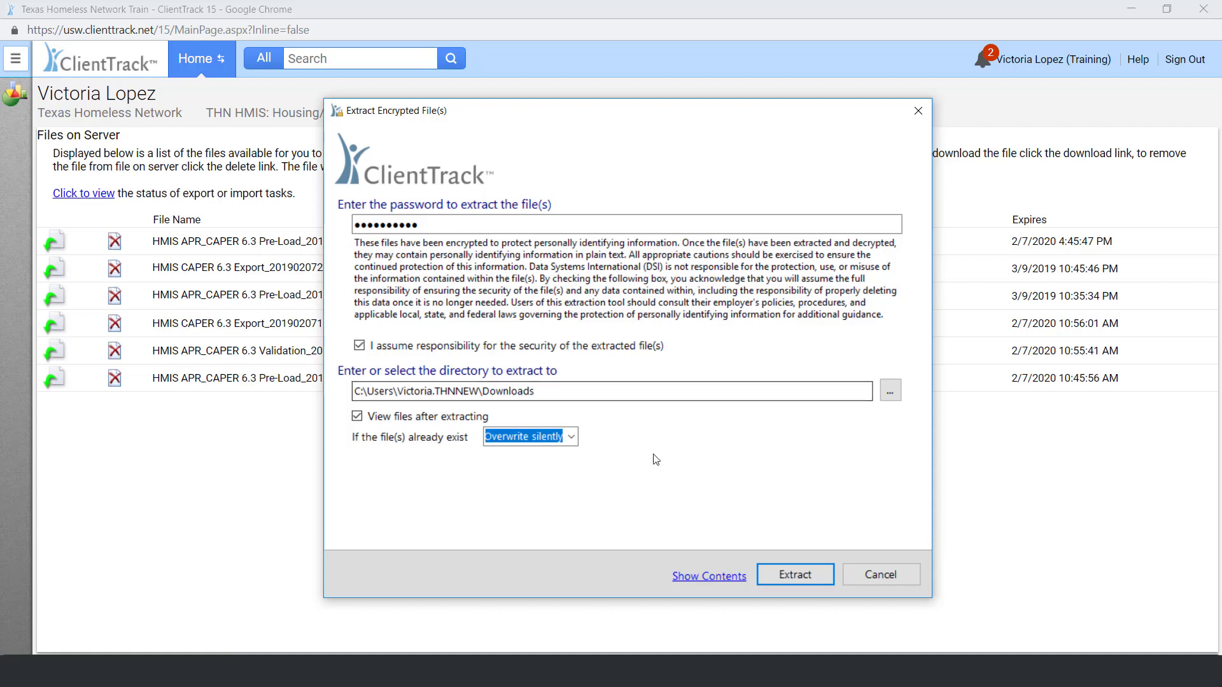
click(890, 390)
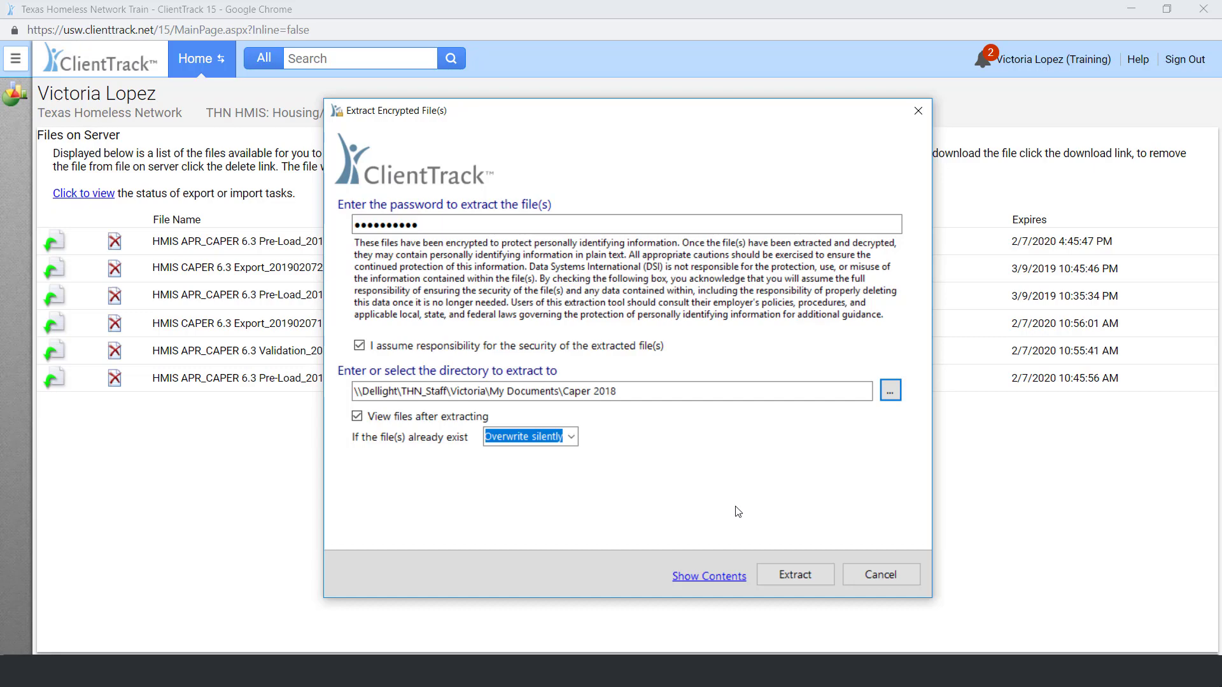
click(774, 574)
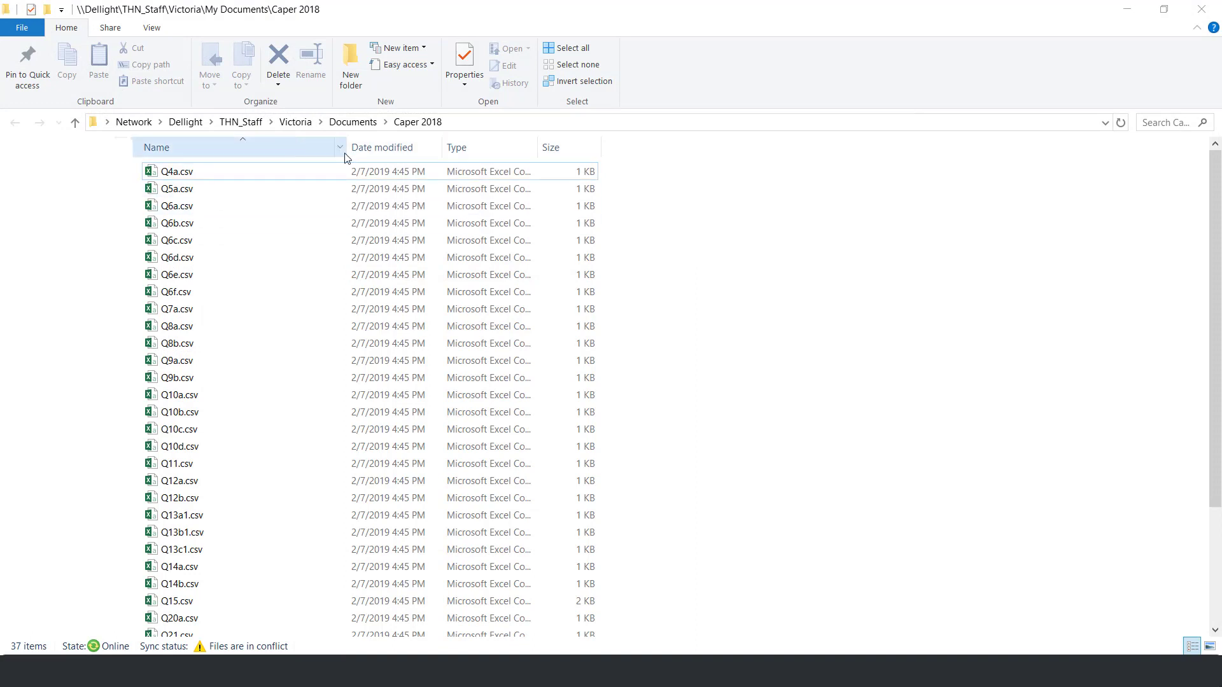
Compress all extracted CSV files, Q4a.csv through Q26b.csv, into a zipped folder named CAPER 2018
click(333, 167)
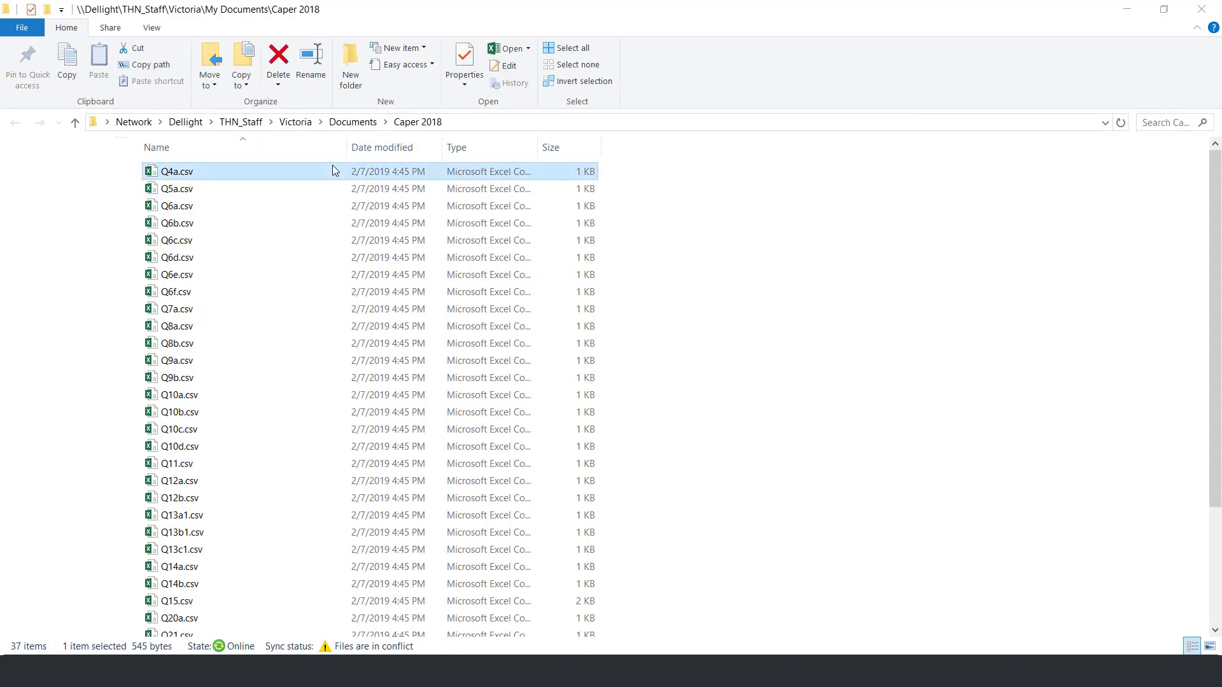
scroll(325, 216, down, 3)
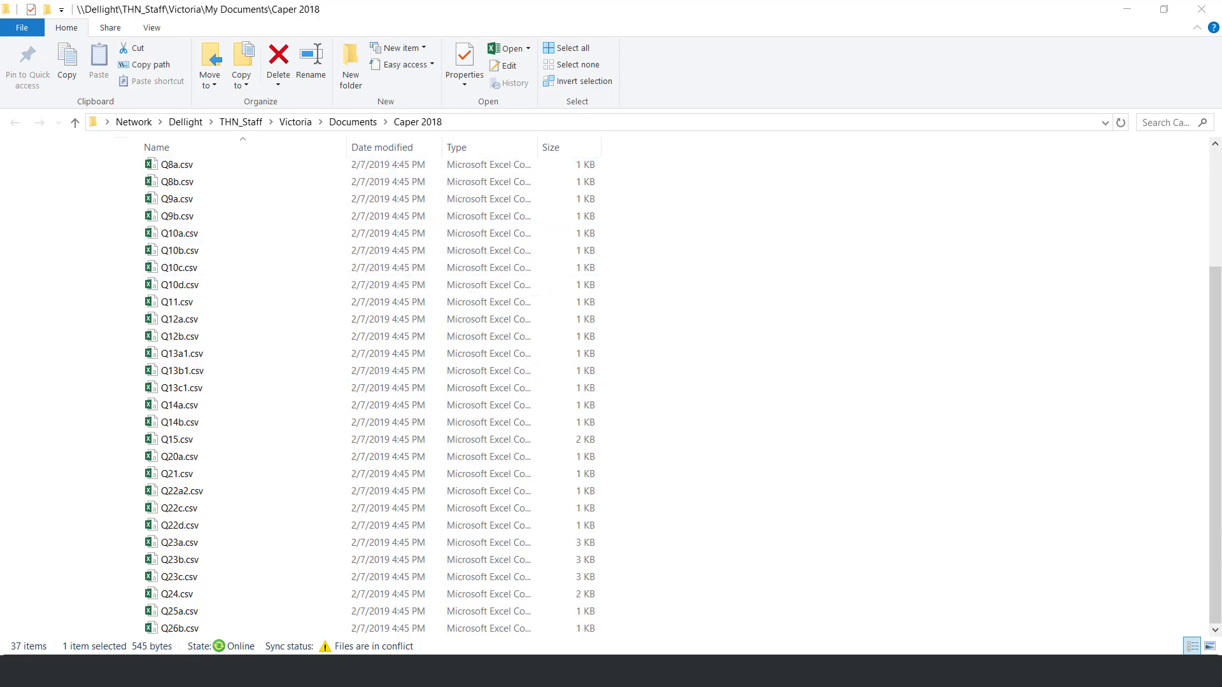
shift+click(190, 628)
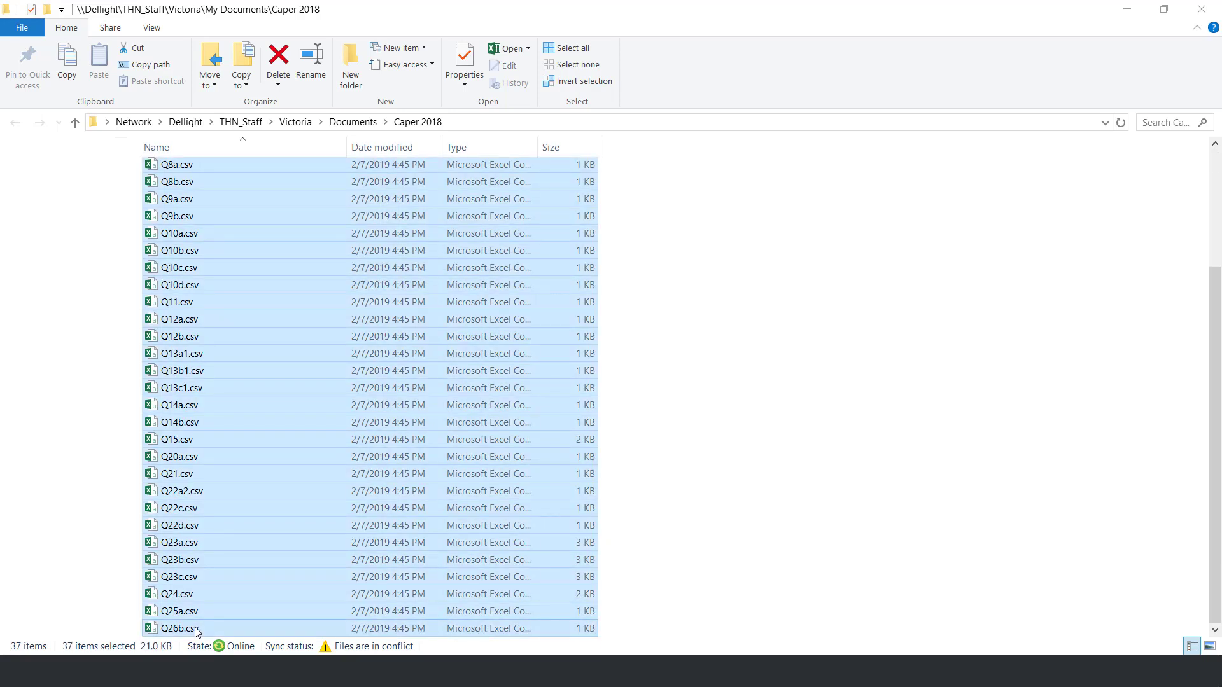
right_click(482, 236)
mouse_move(468, 331)
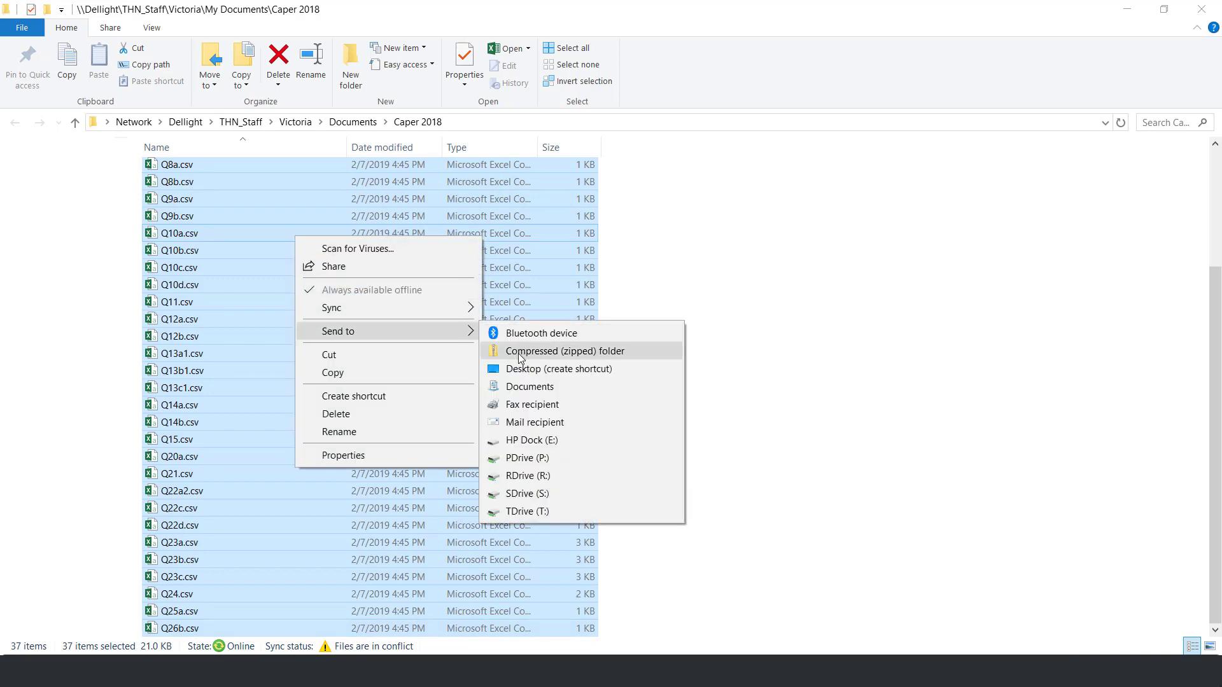
click(520, 354)
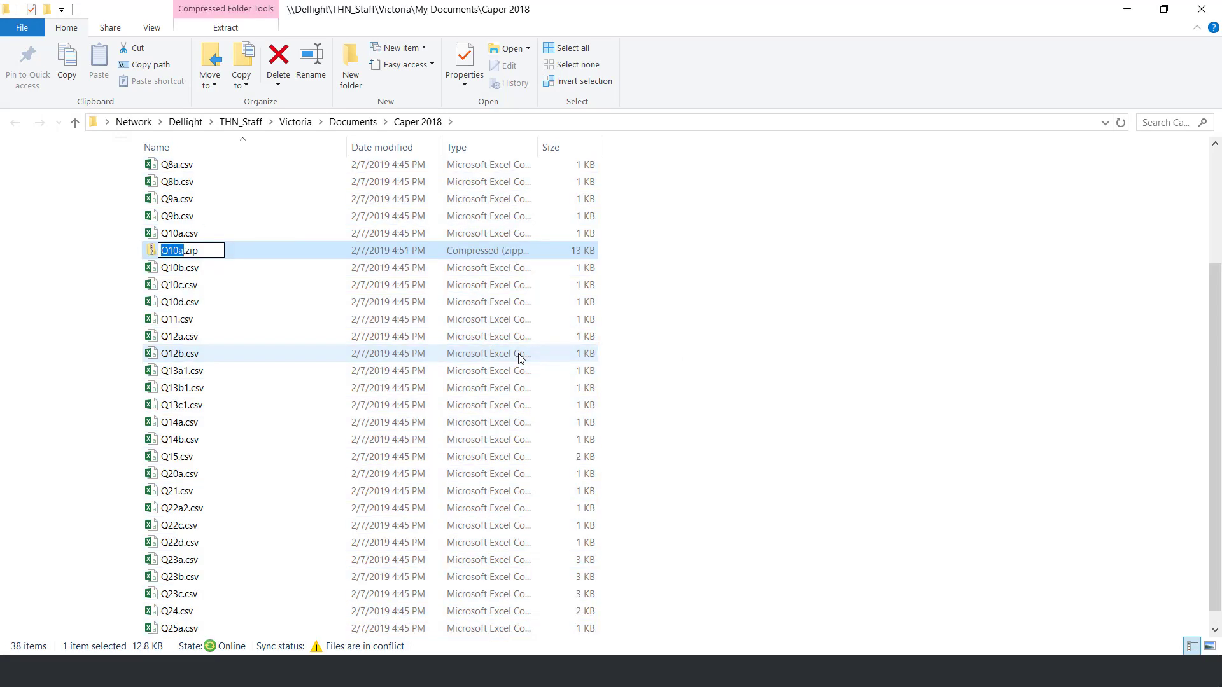
text(CAPER 2018)
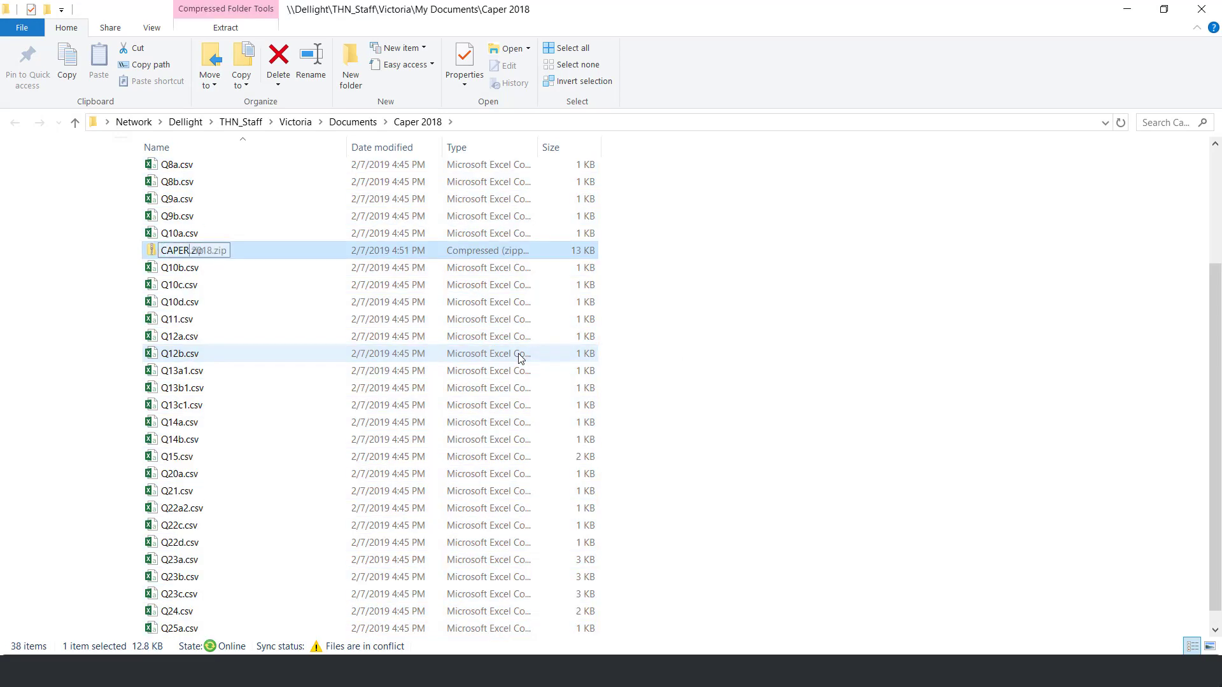
key(Return)
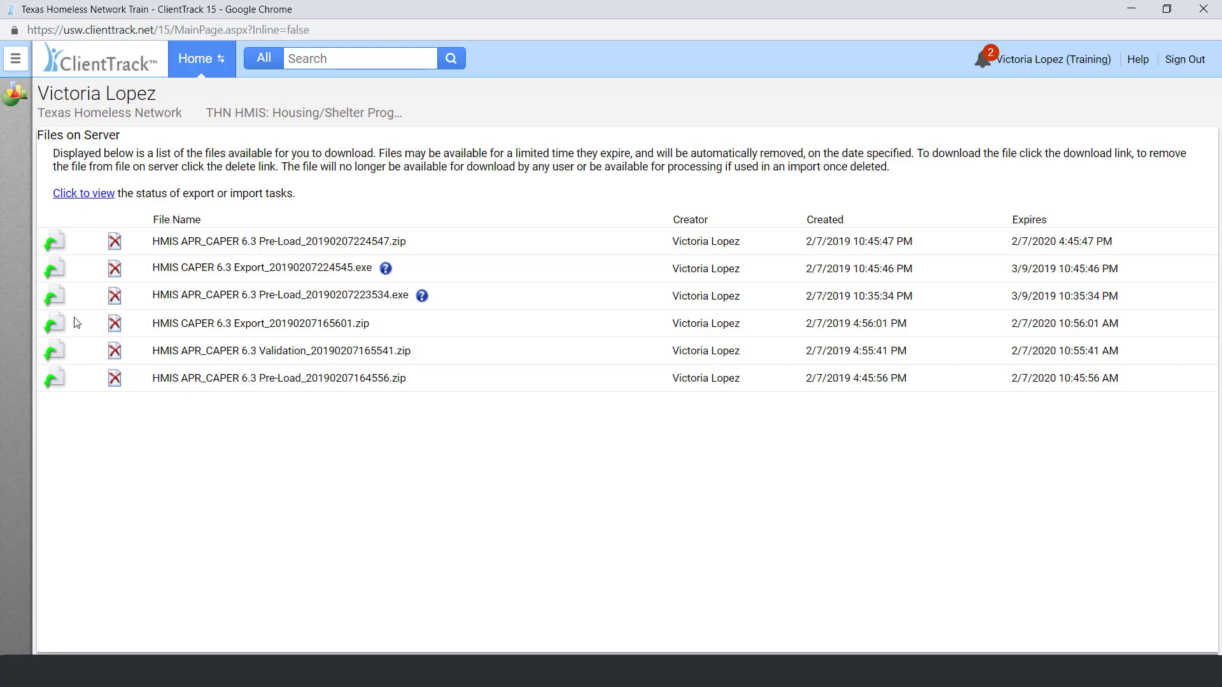
Switch back to ClientTrack and download the unencrypted HMIS CAPER 6.3 Export_20190207165601.zip from Files on Server
click(57, 321)
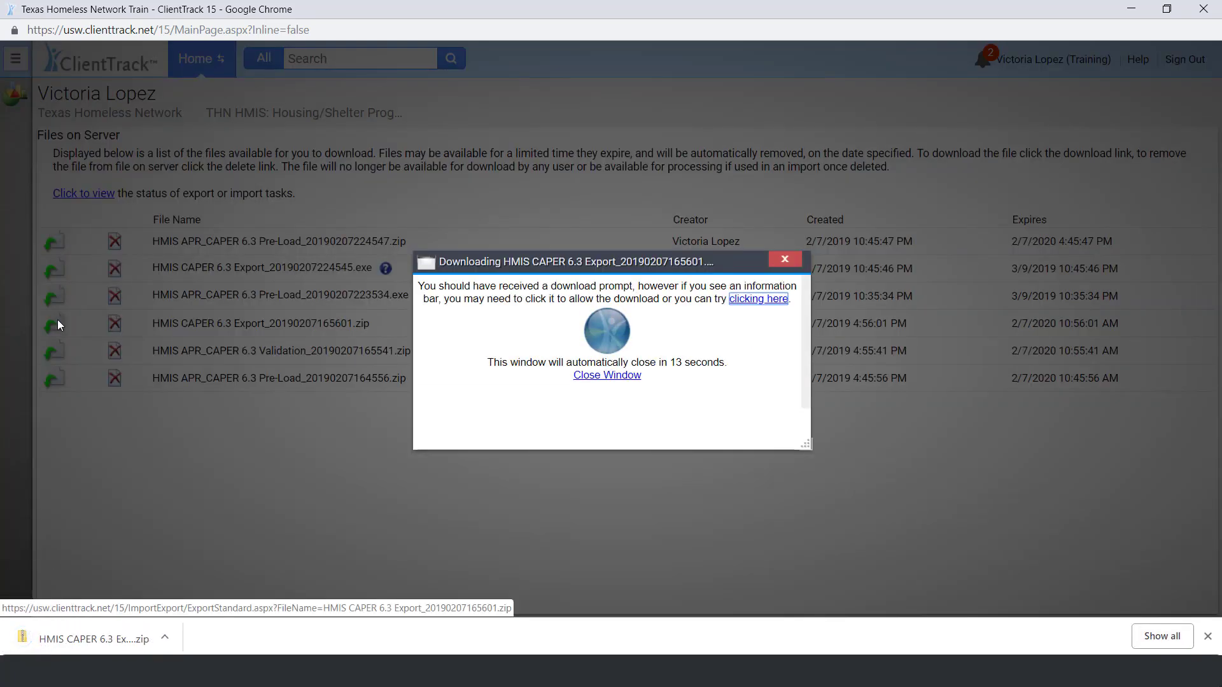